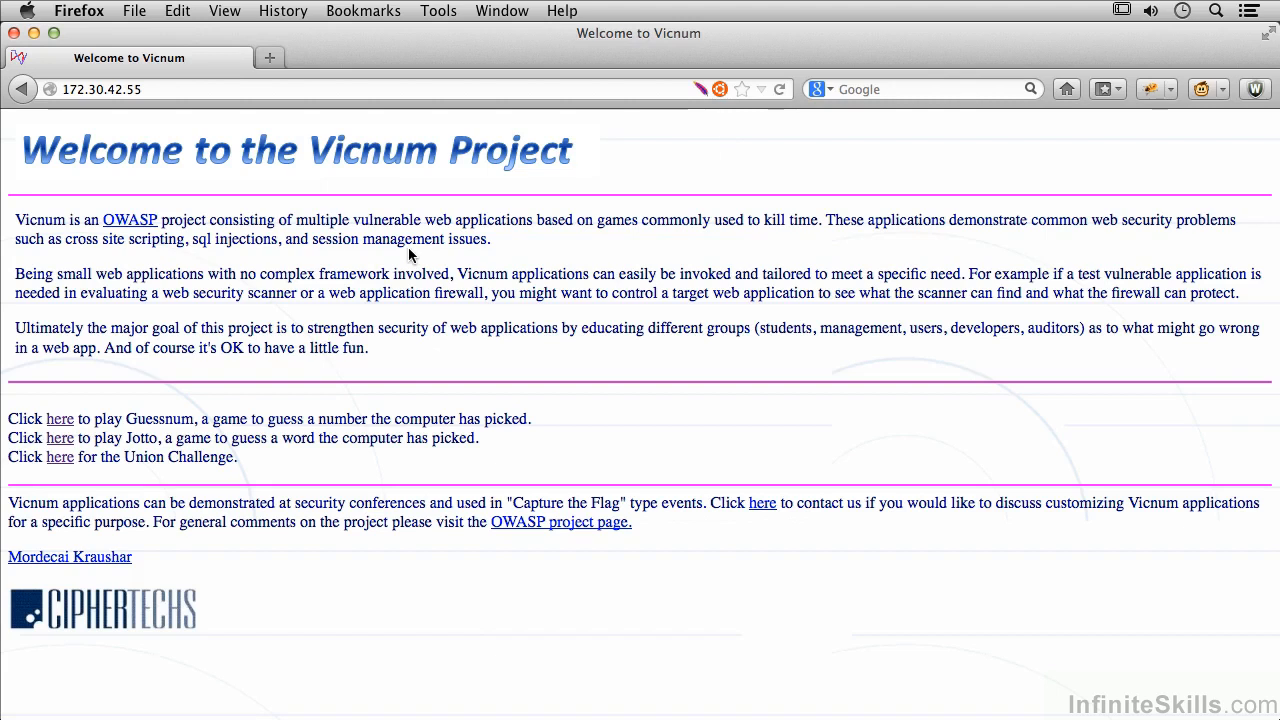
# Step: Load and refresh the Guessnum game page and its list of perfect-score players, and return to the game page
pyautogui.click(60, 419)
pyautogui.click(778, 86)
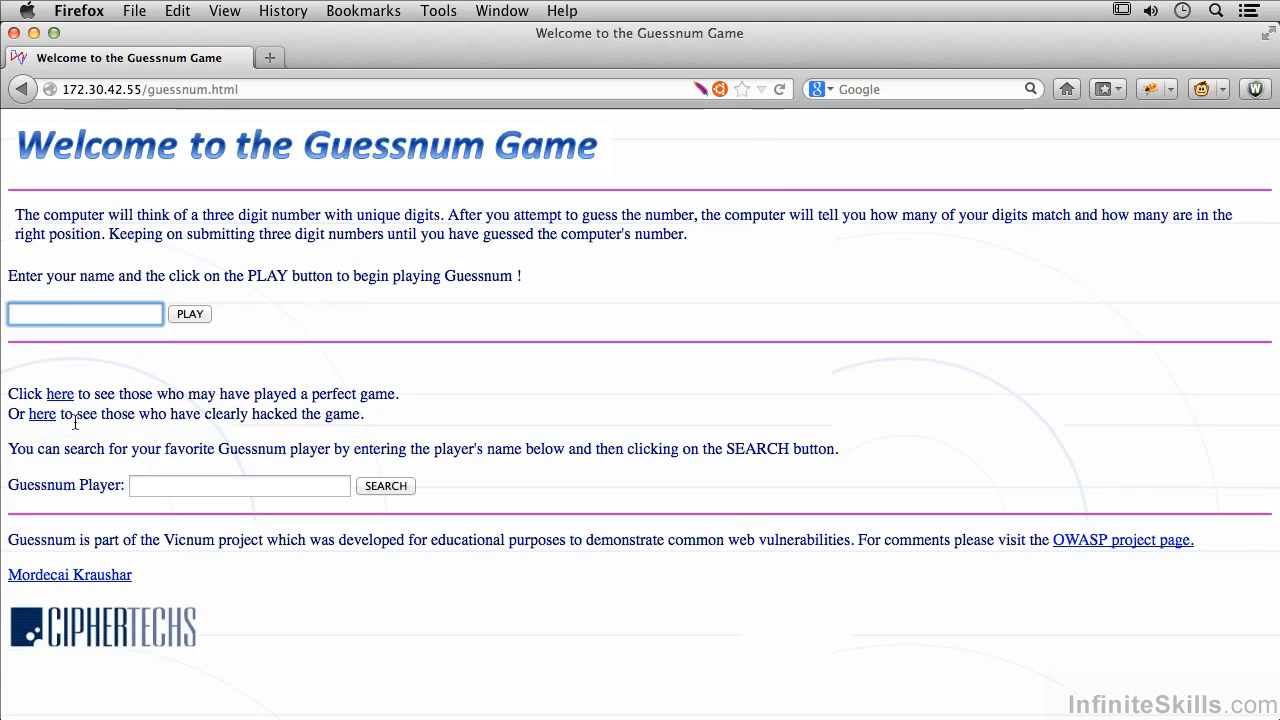
pyautogui.click(58, 394)
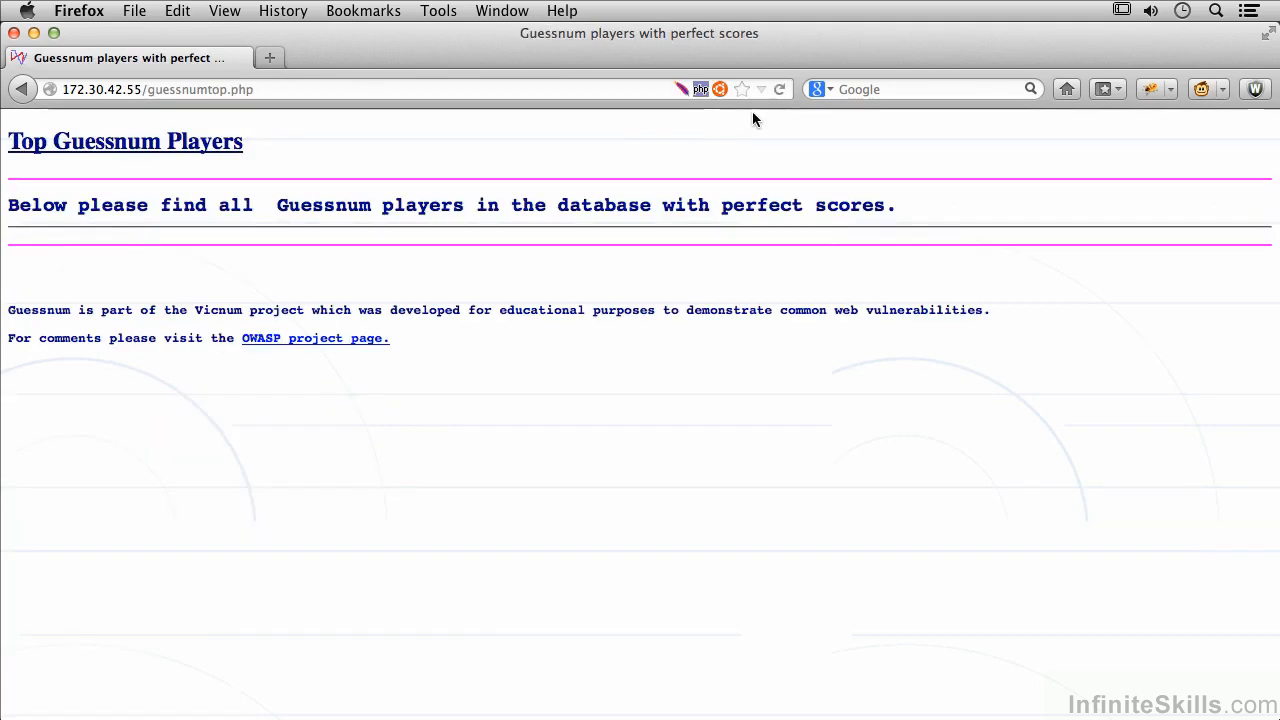
pyautogui.click(774, 94)
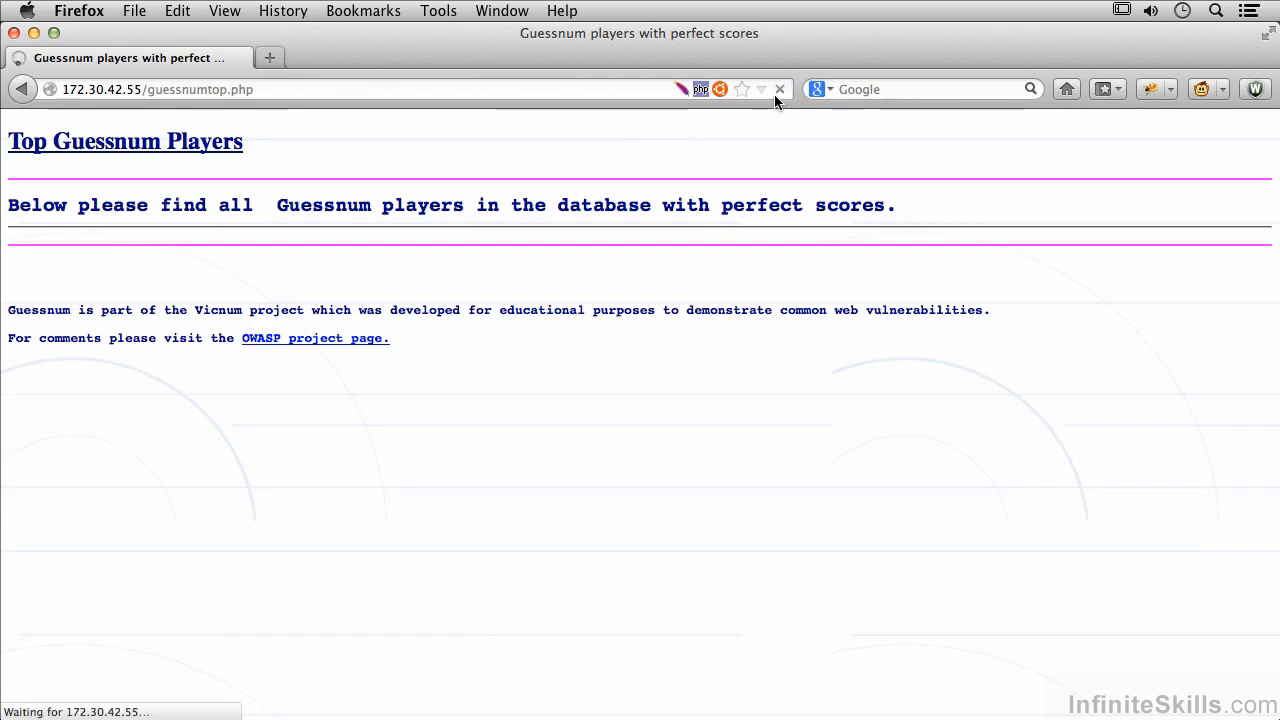
pyautogui.click(22, 90)
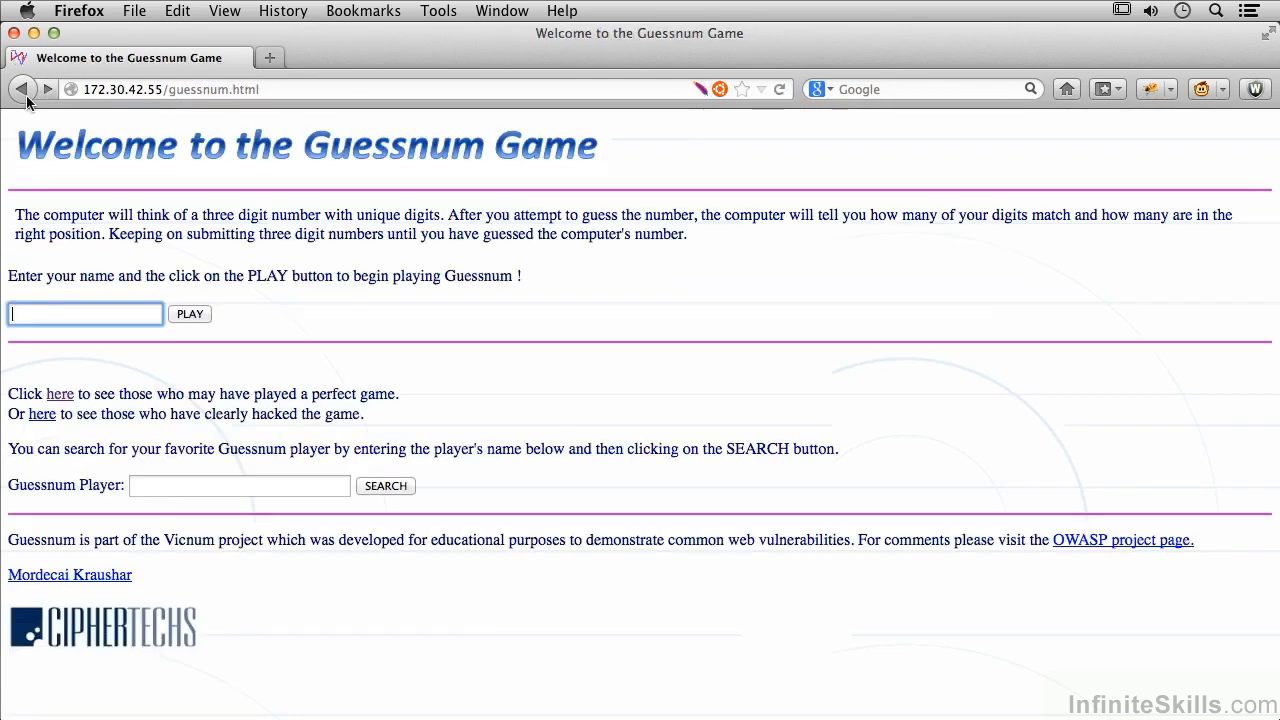
# Step: Load and refresh the list of players who clearly hacked Guessnum, and the Union Challenge page reached from the Vicnum home page
pyautogui.click(48, 418)
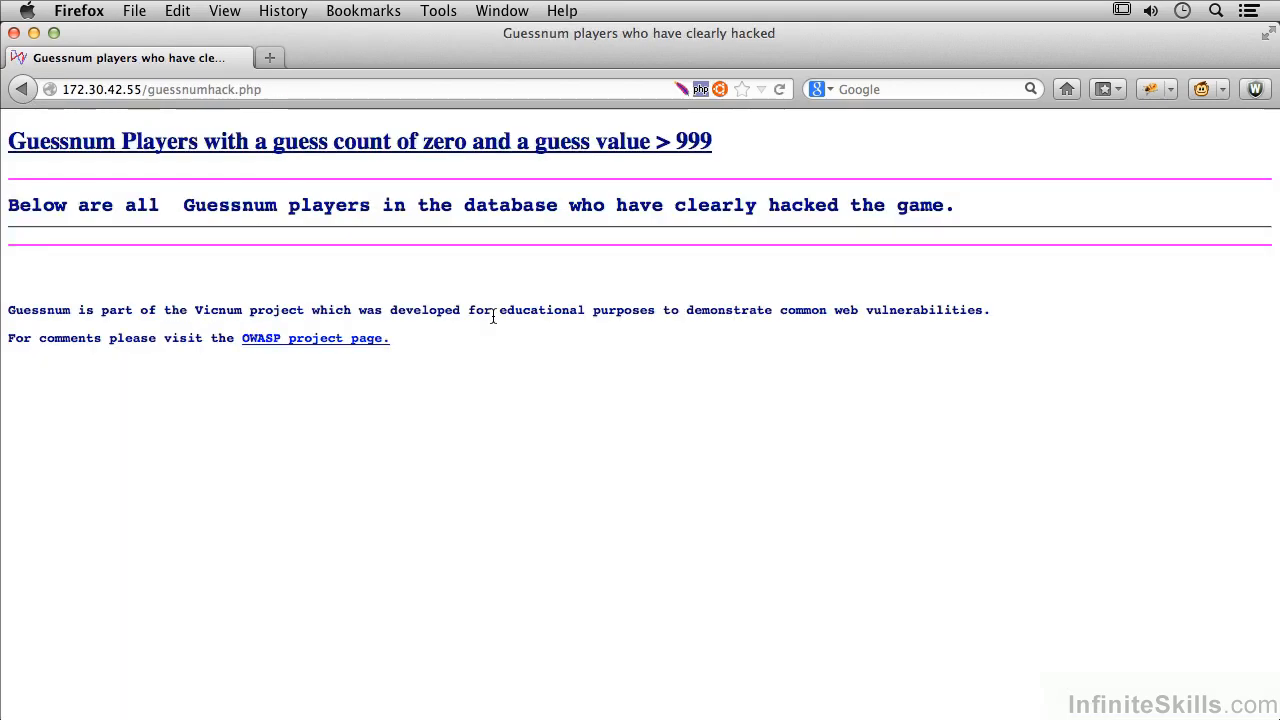
pyautogui.click(783, 89)
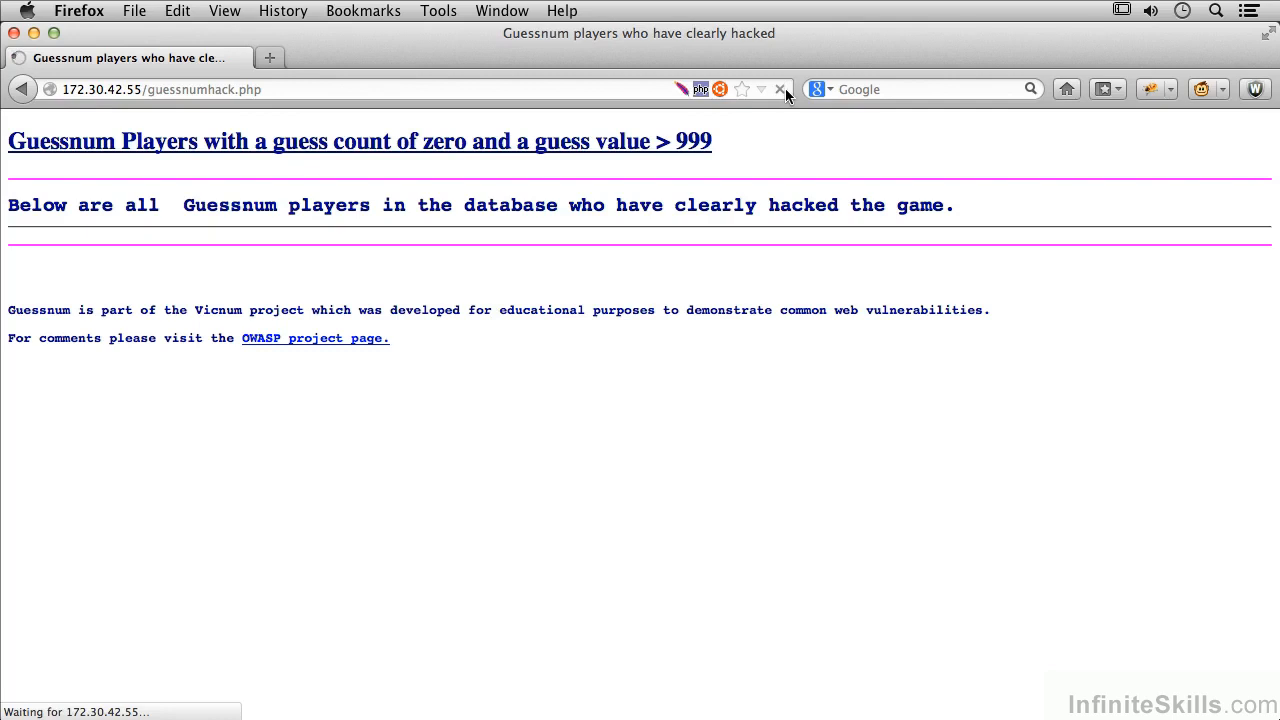
pyautogui.click(22, 89)
pyautogui.click(22, 89)
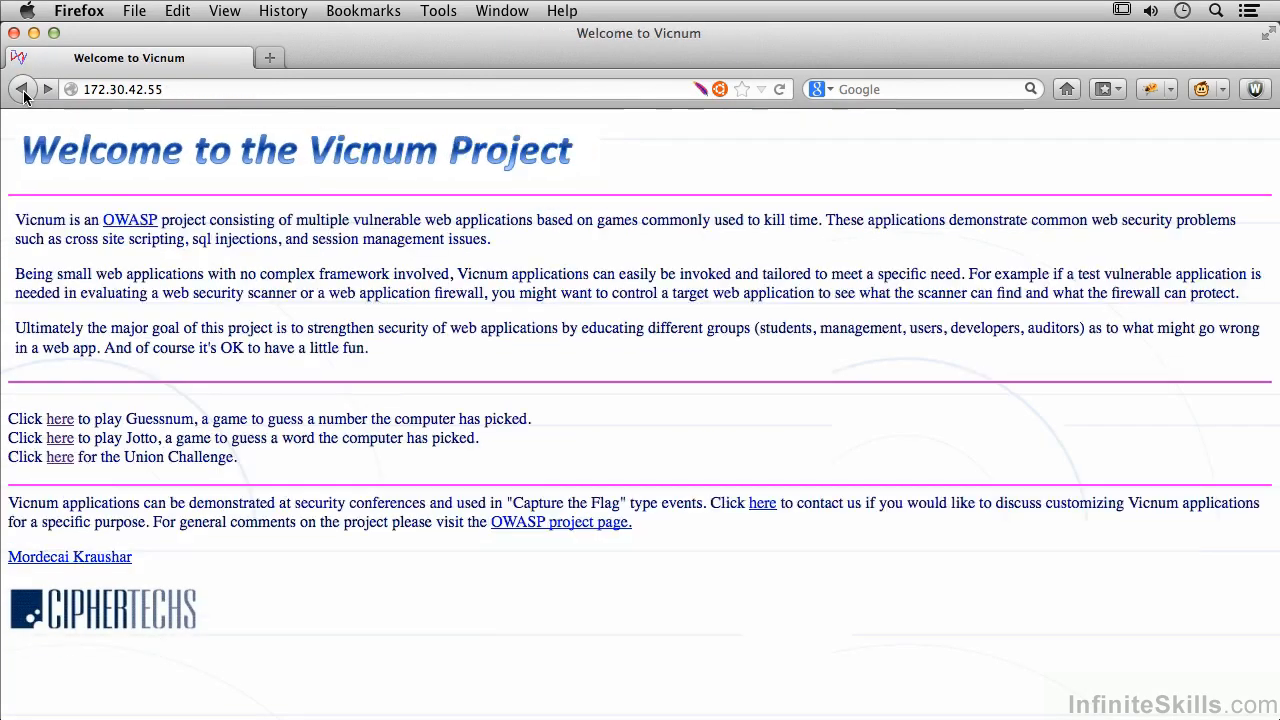
pyautogui.click(63, 457)
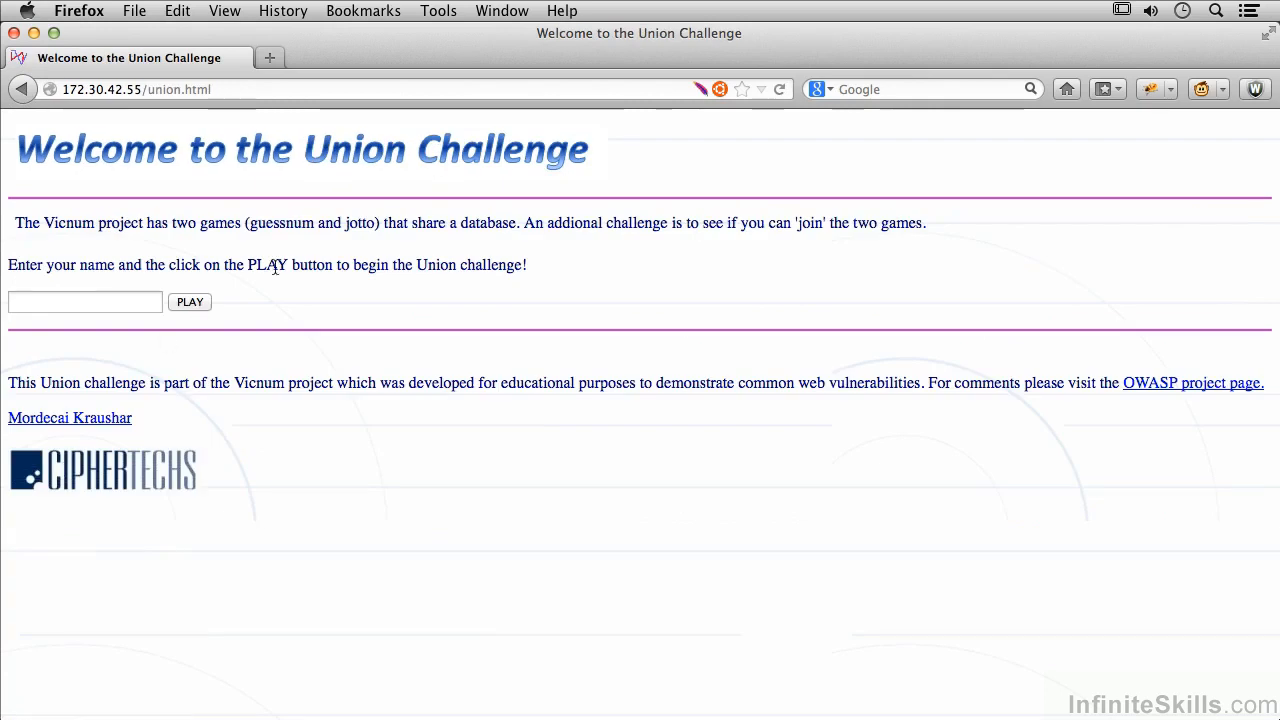
pyautogui.click(779, 90)
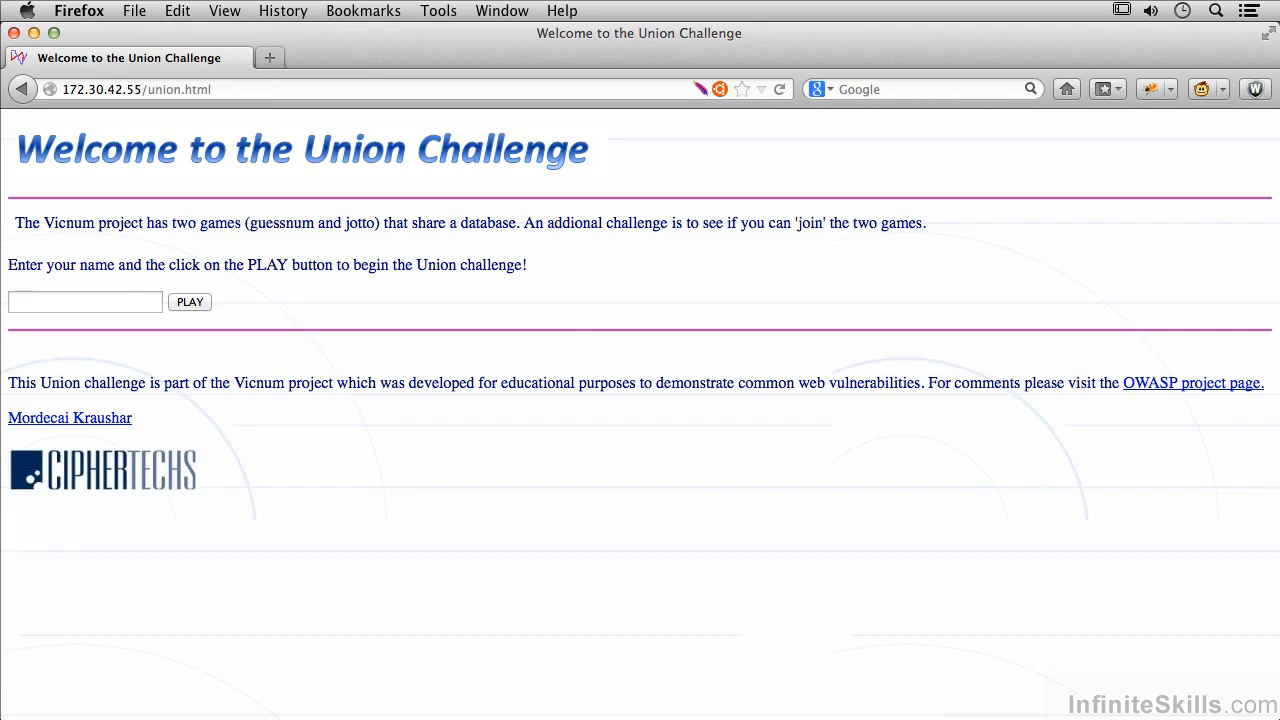
pyautogui.press('super+Tab')
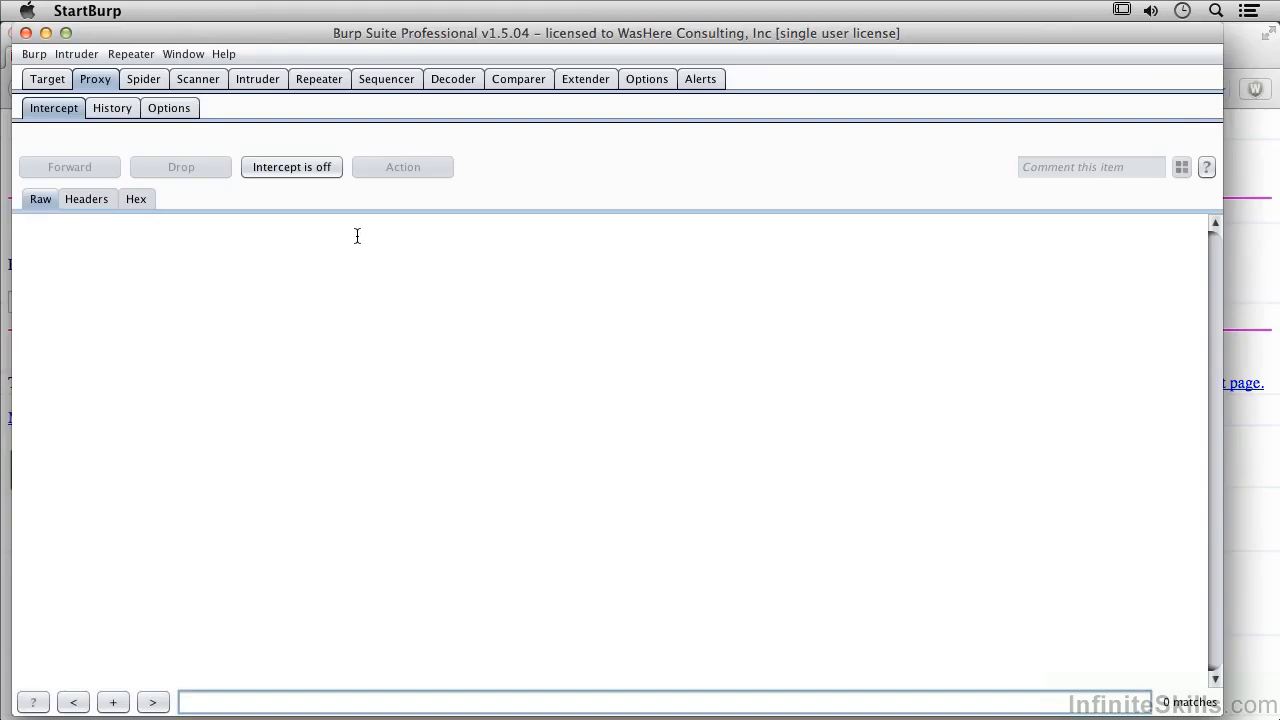
pyautogui.click(68, 81)
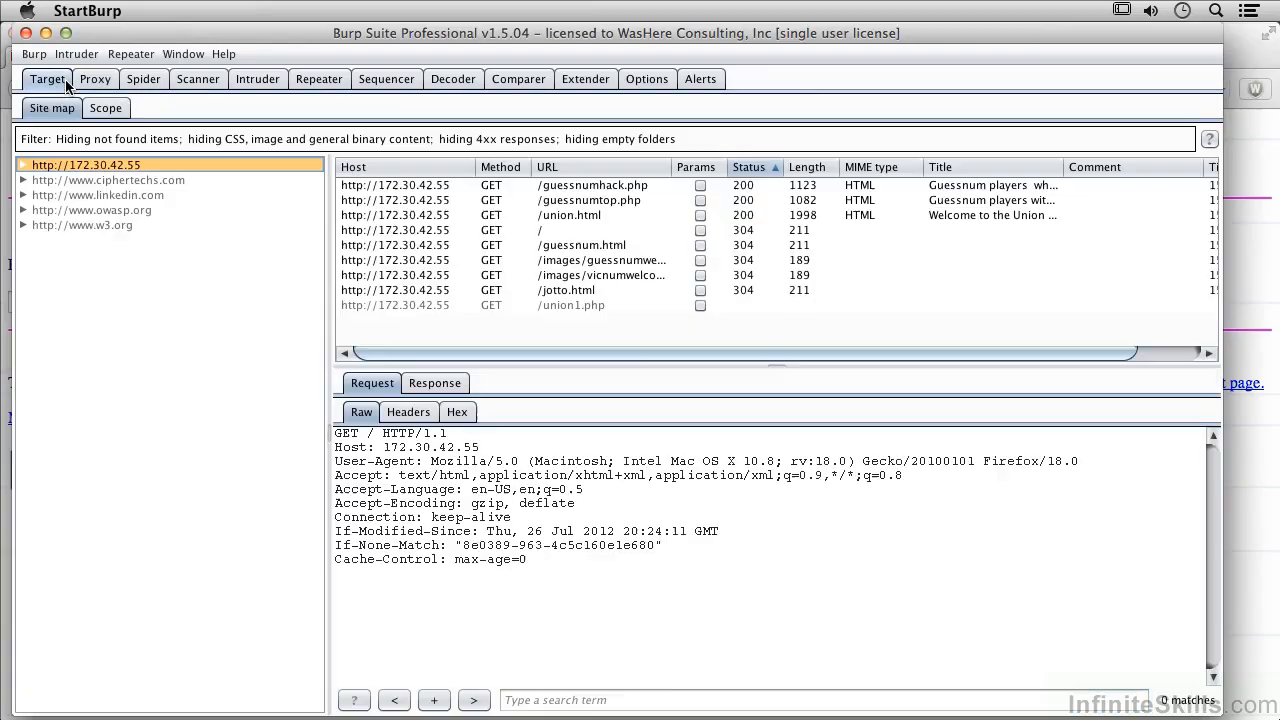
pyautogui.click(24, 166)
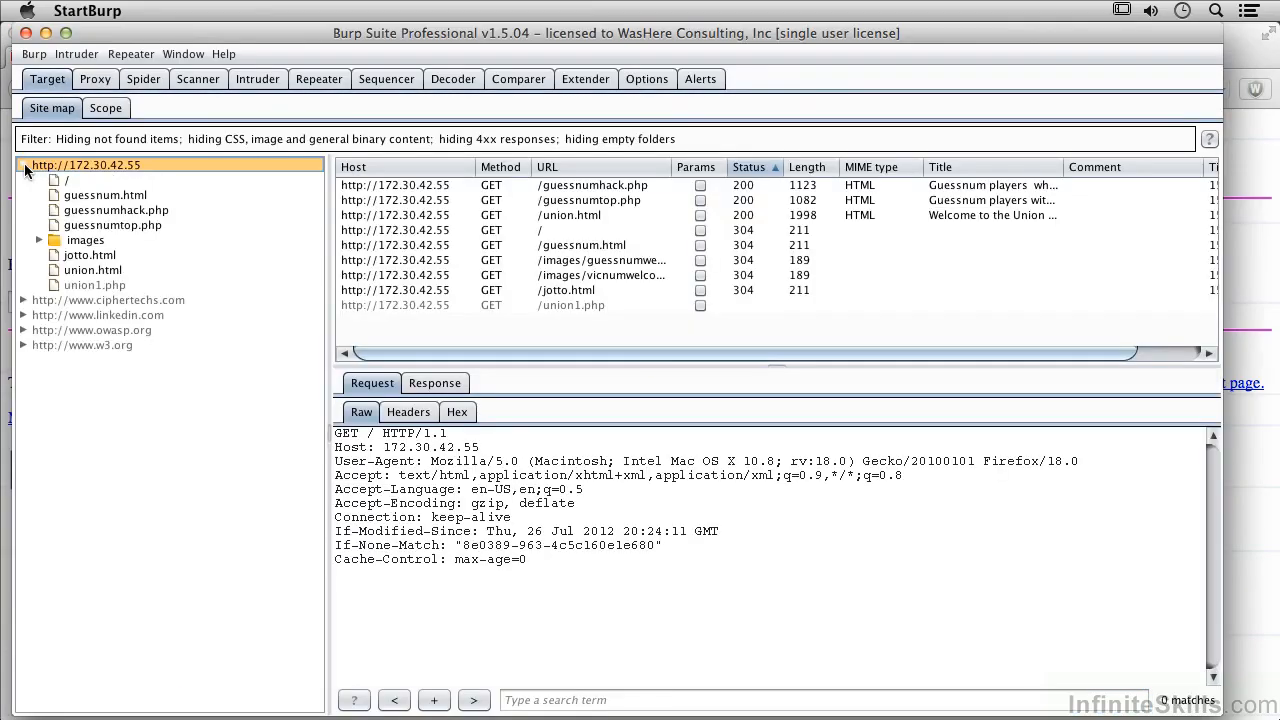
pyautogui.click(92, 197)
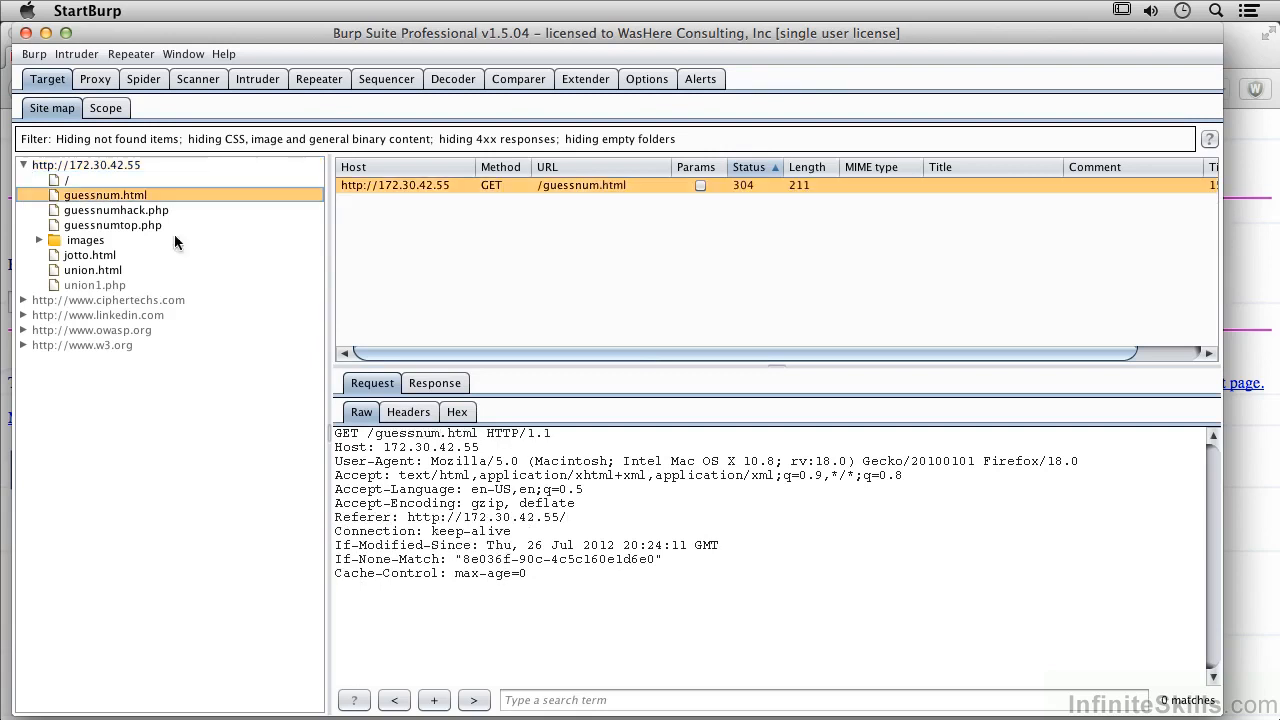
pyautogui.click(440, 385)
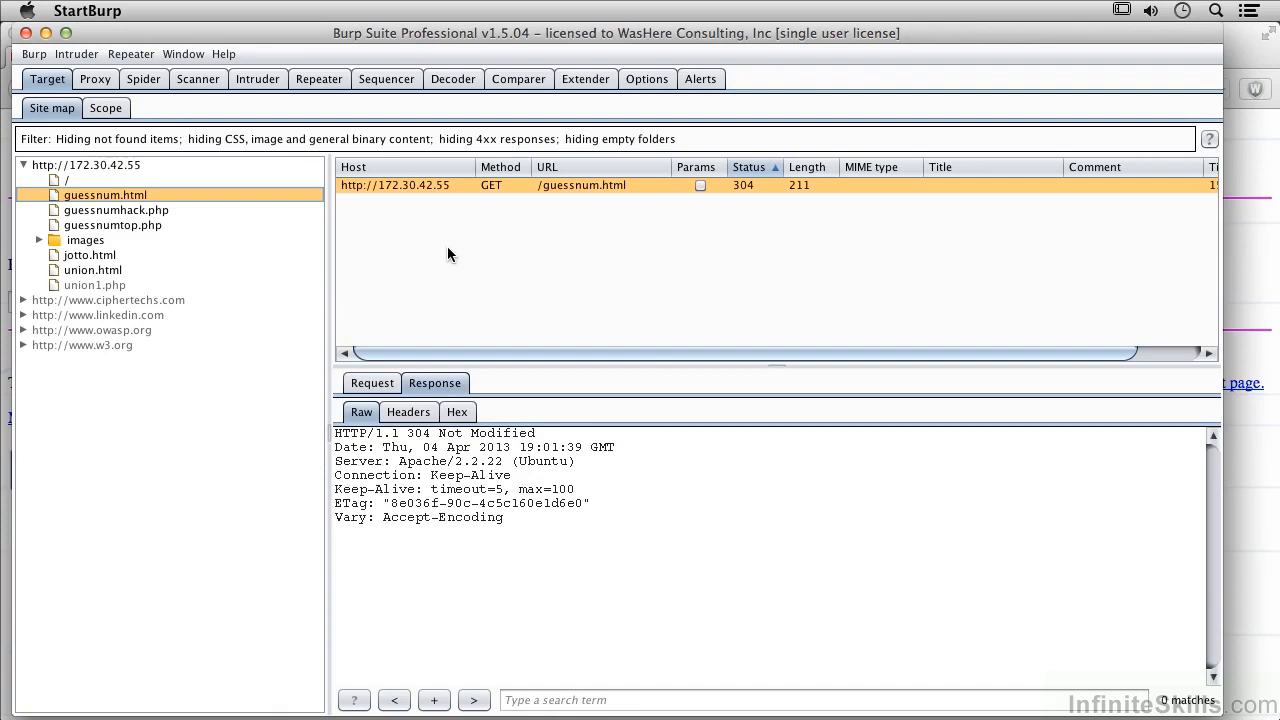
pyautogui.click(139, 212)
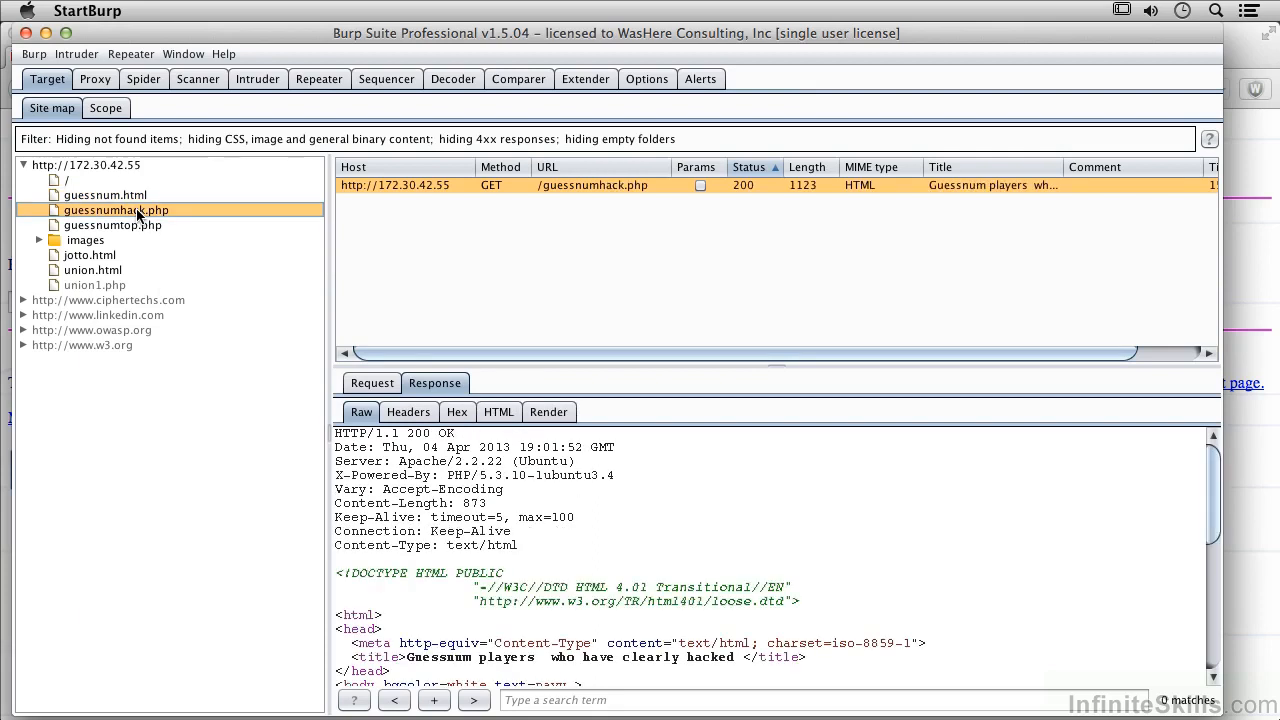
pyautogui.click(129, 227)
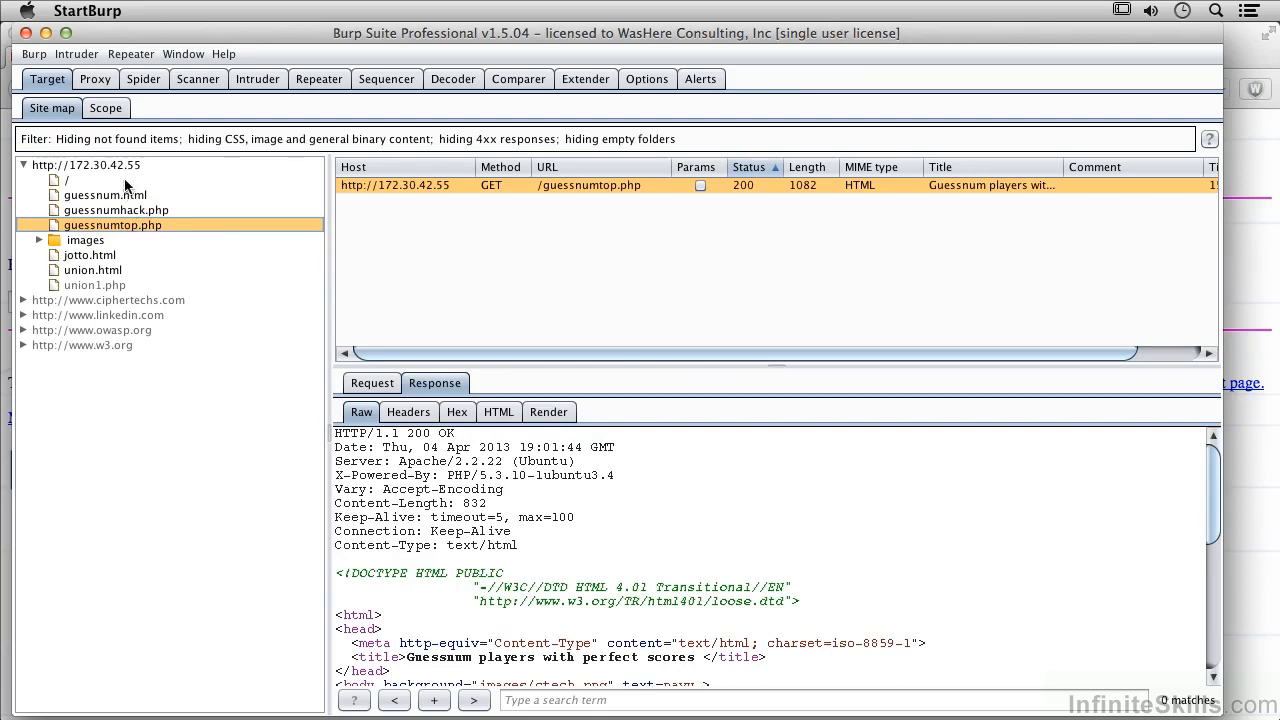
# Step: Send the guessnum.html request from the site map to Sequencer
pyautogui.click(121, 200)
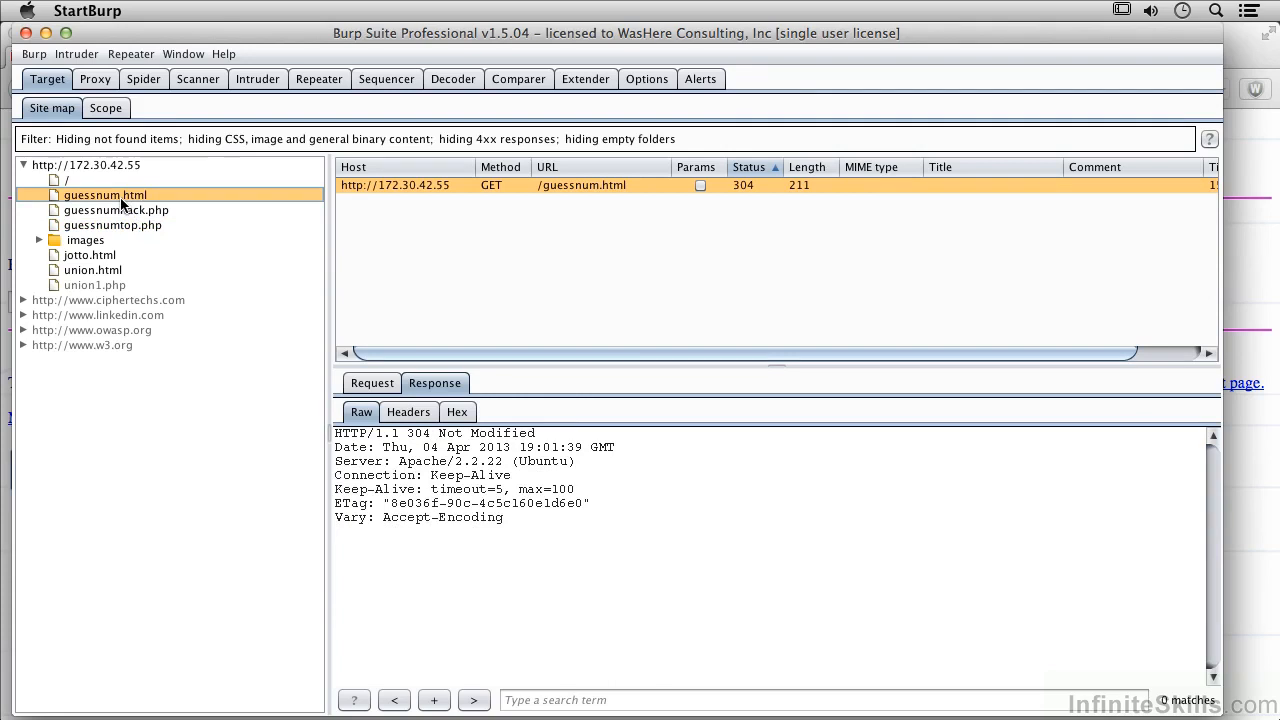
pyautogui.rightClick(121, 200)
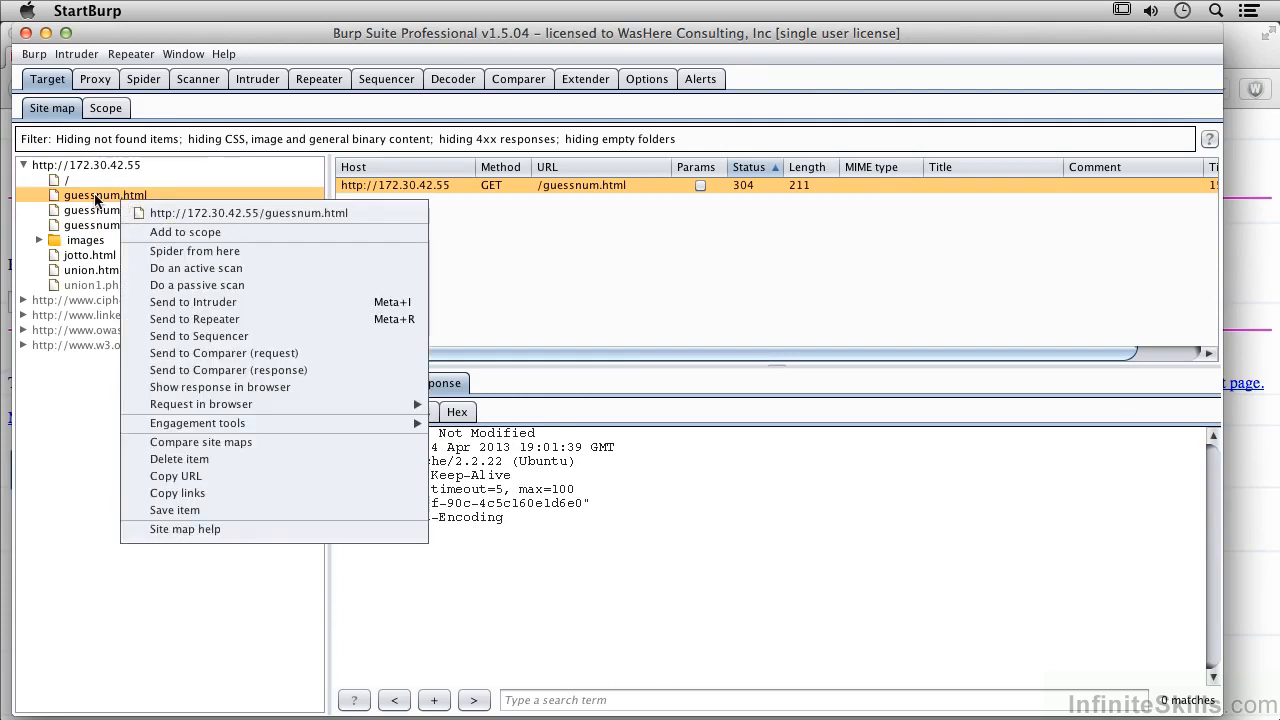
pyautogui.click(728, 460)
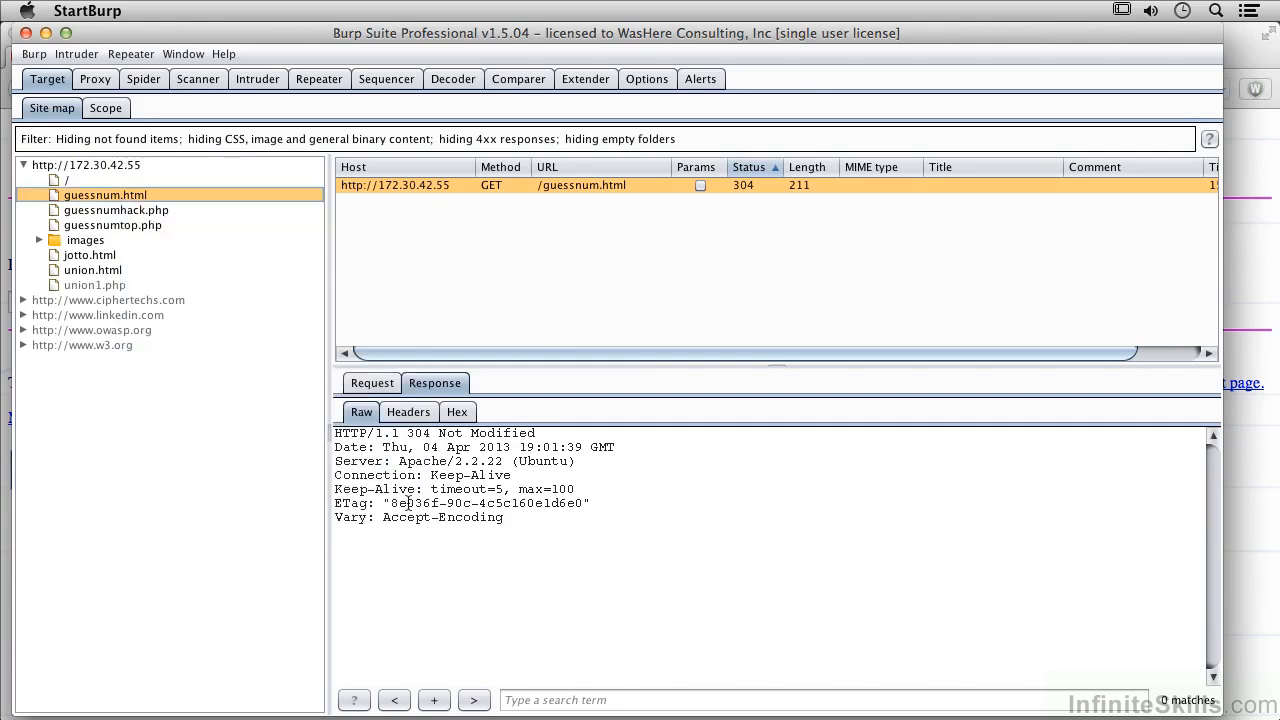
pyautogui.rightClick(134, 194)
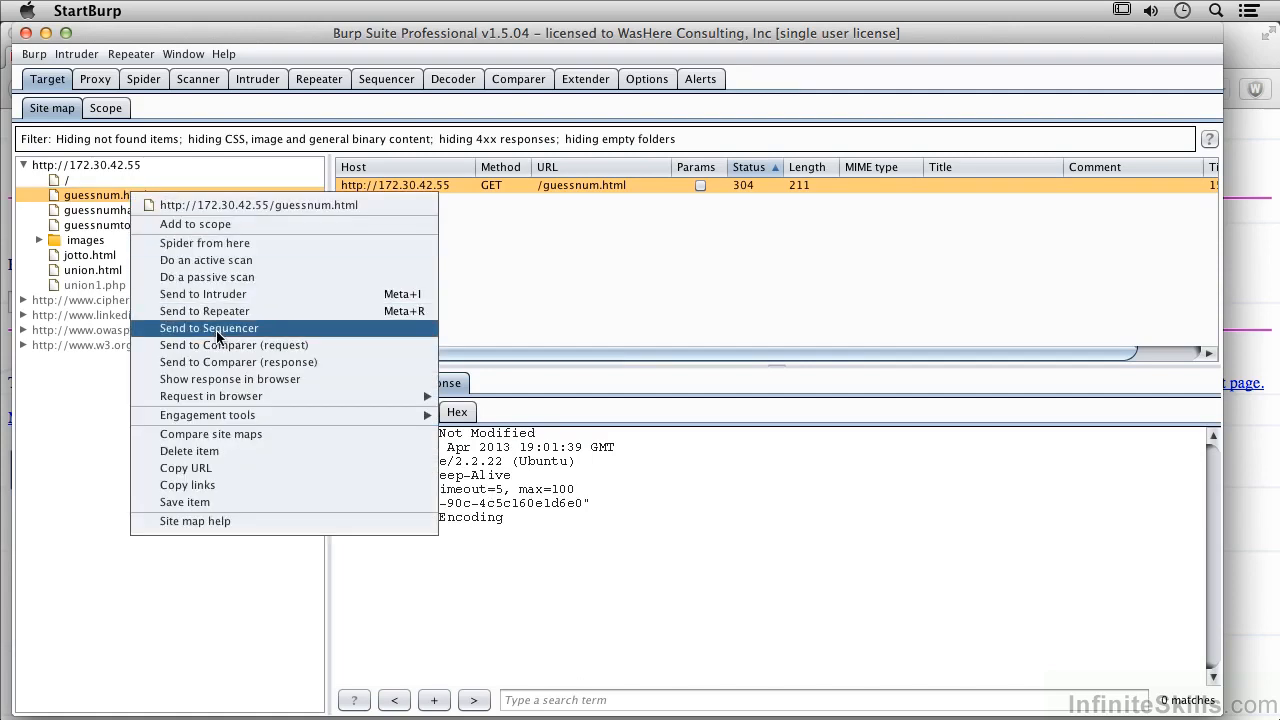
pyautogui.click(218, 330)
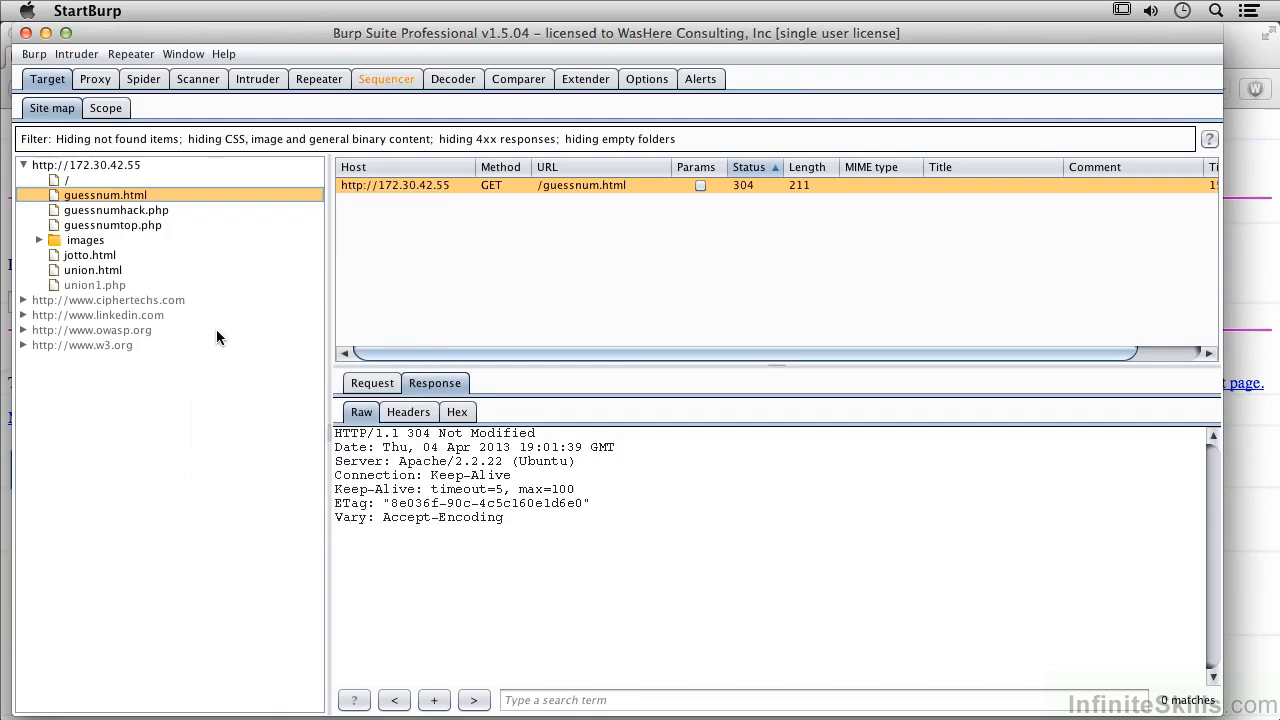
# Step: Define a custom token location in Sequencer for the guessnum.html request, covering the ETag value in the response
pyautogui.click(388, 80)
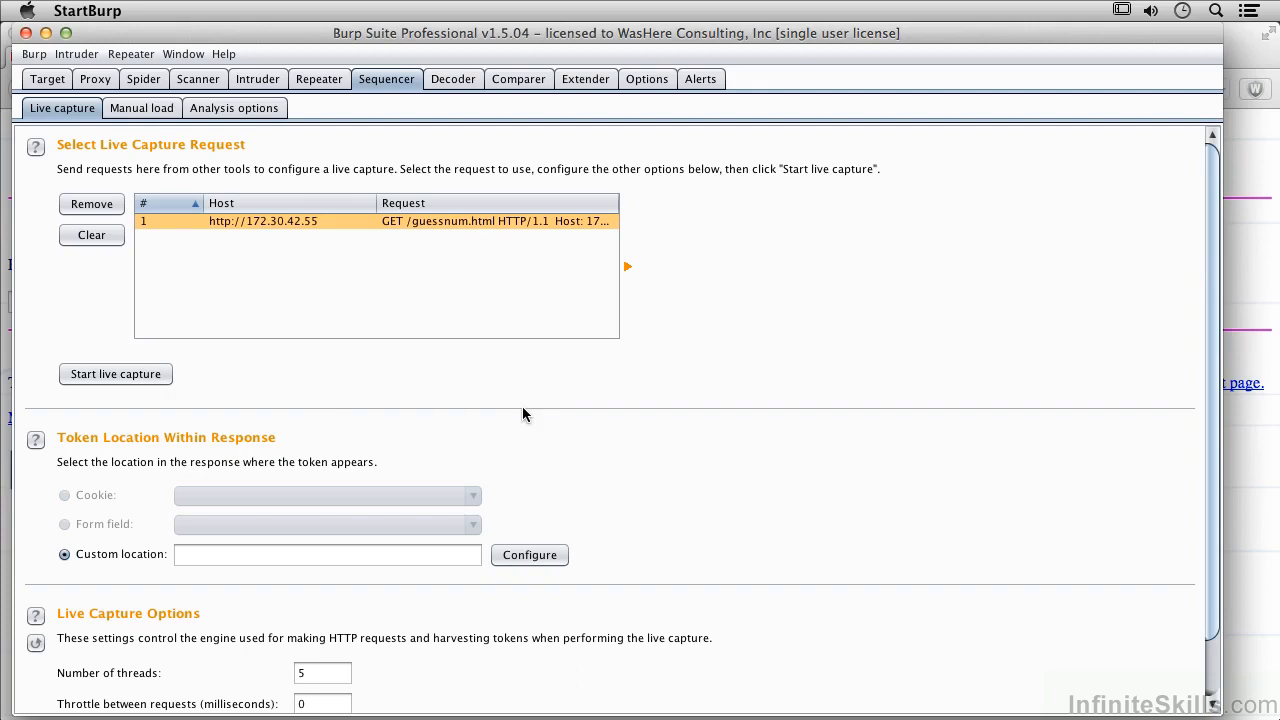
pyautogui.click(547, 556)
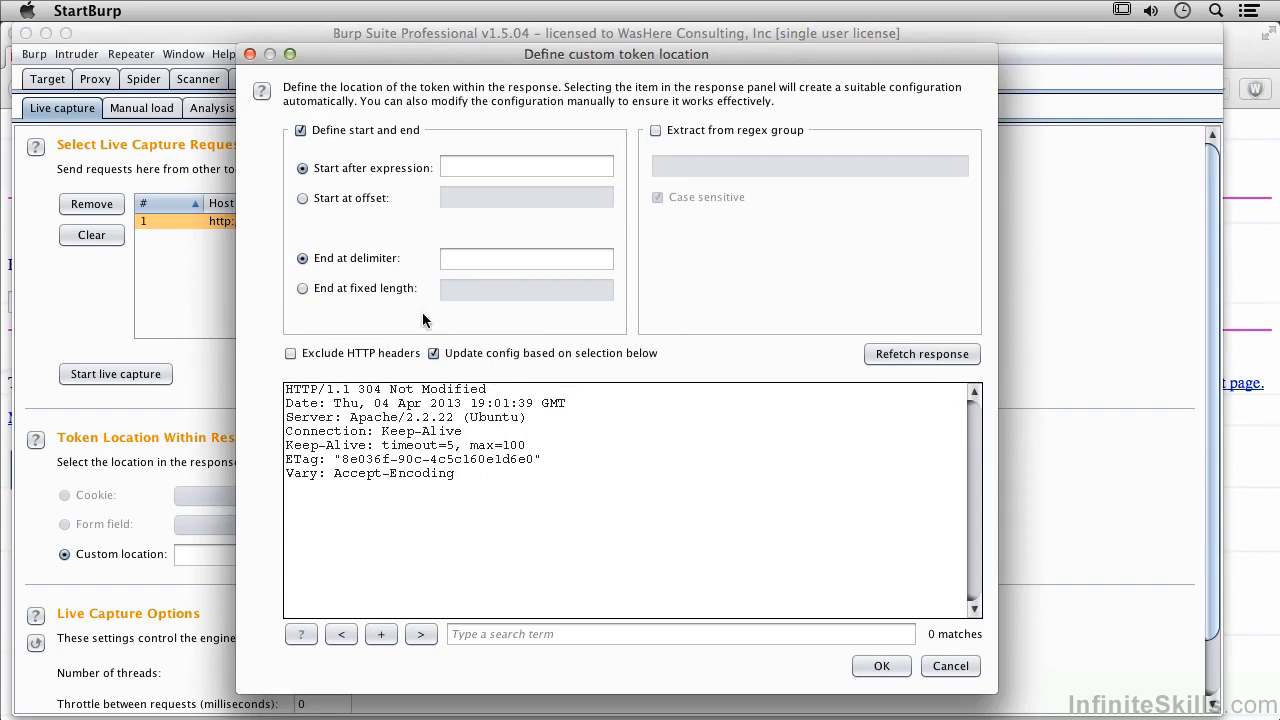
pyautogui.doubleClick(403, 459)
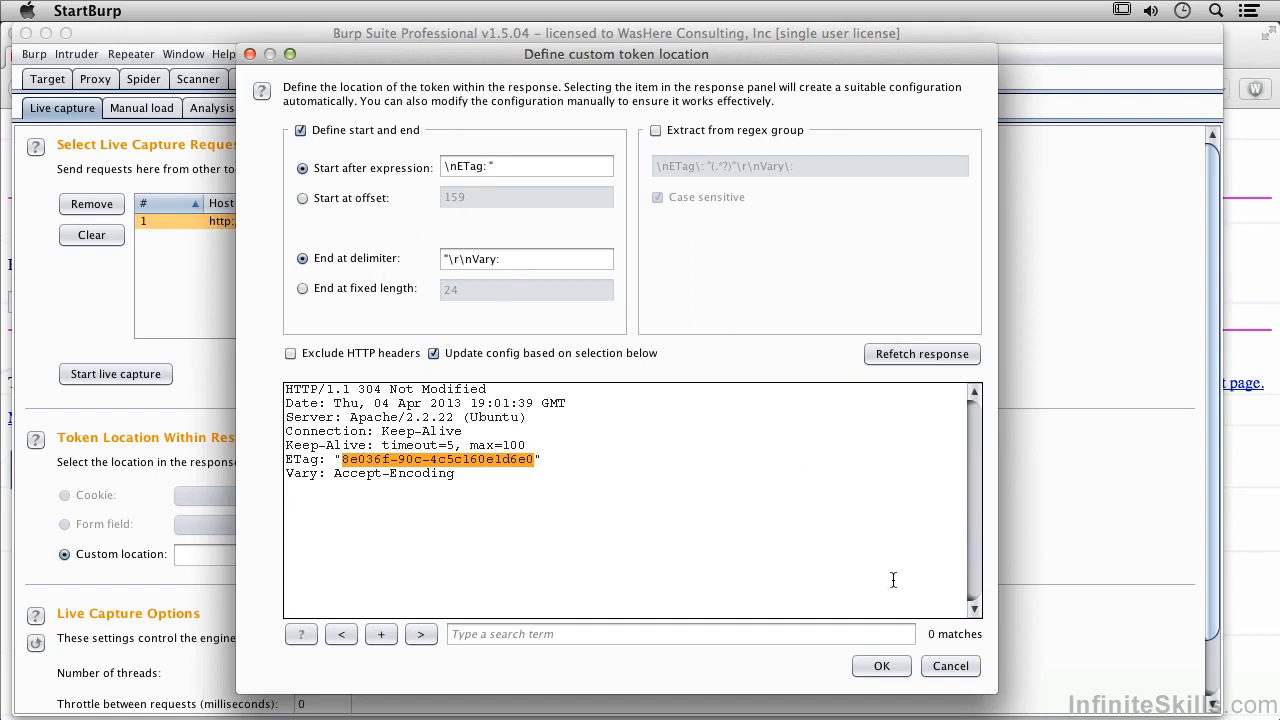
pyautogui.click(881, 666)
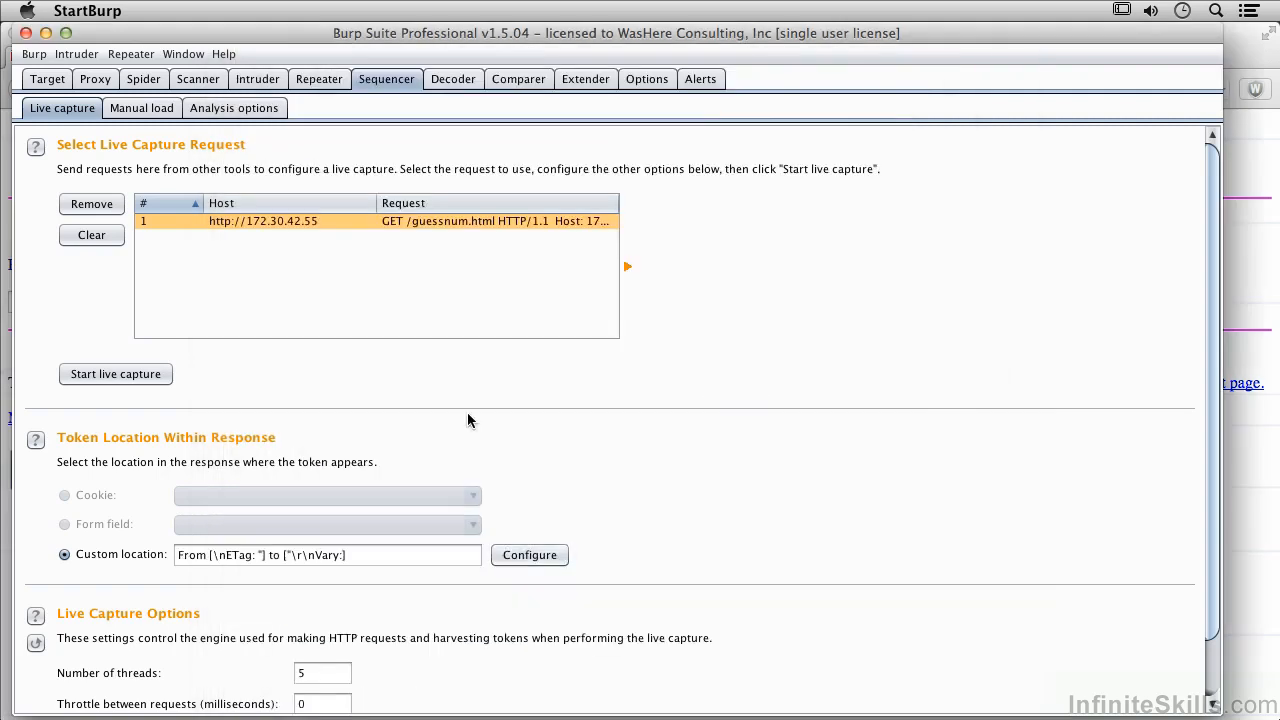
# Step: Start a live capture of the ETag tokens with auto analyze enabled
pyautogui.click(115, 374)
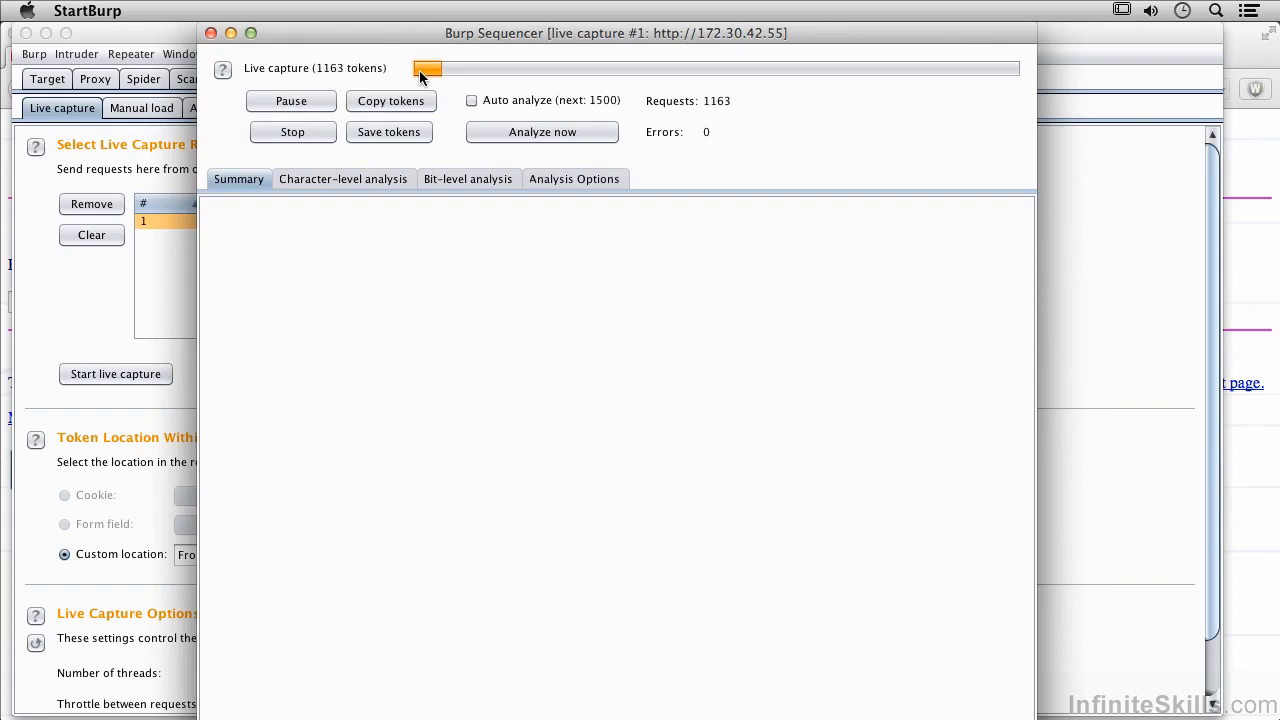
pyautogui.click(472, 101)
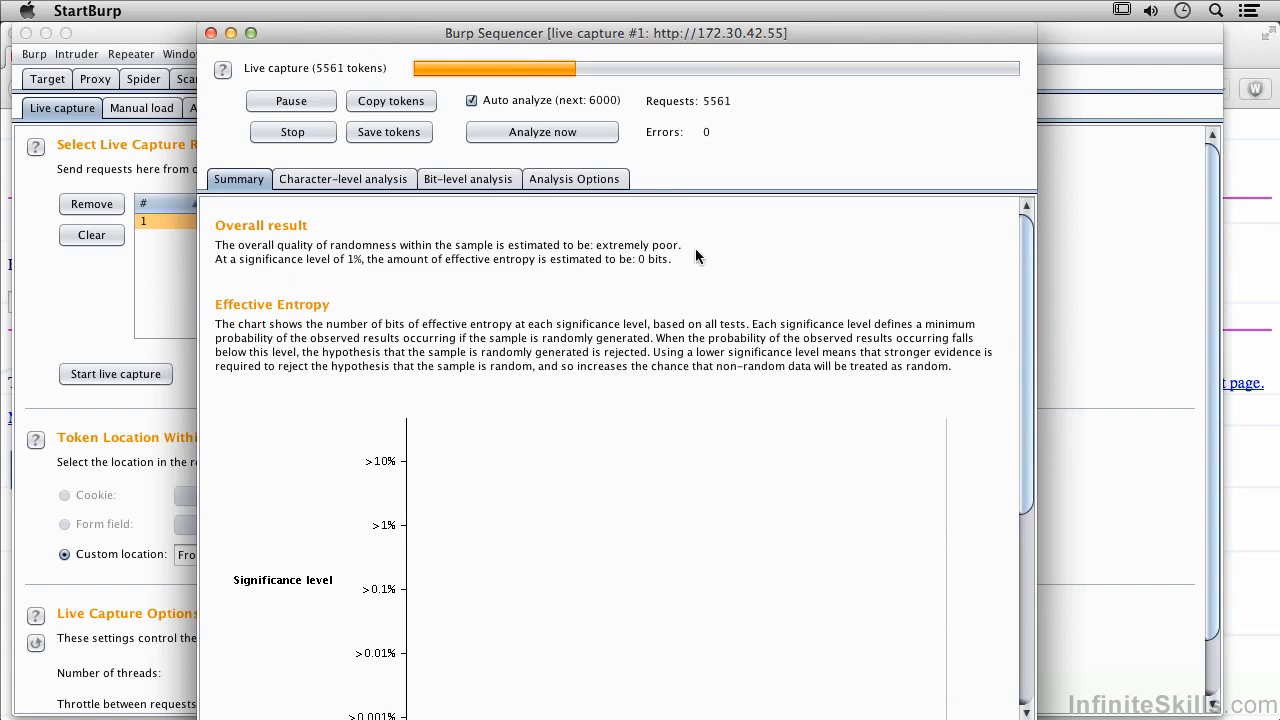
# Step: Review the live capture's summary, character-level and bit-level analyses and analysis options, and close the capture window
pyautogui.scroll(-8, 580, 313)
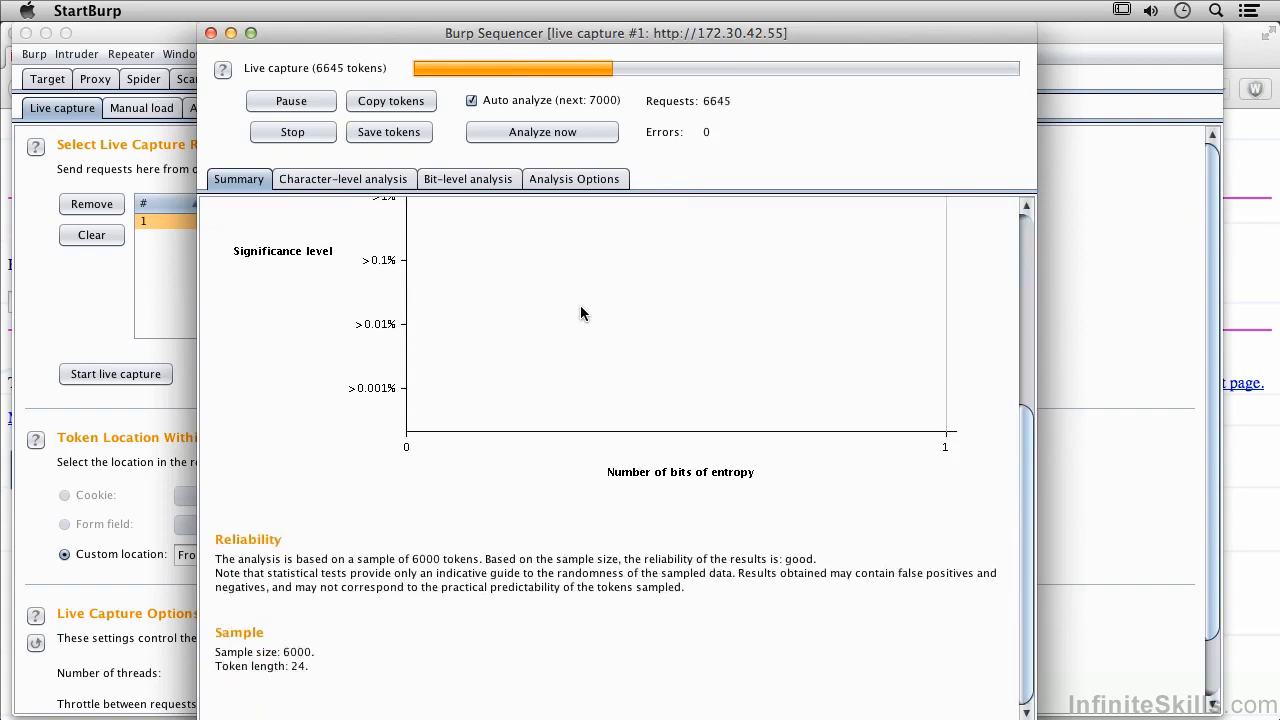
pyautogui.click(343, 180)
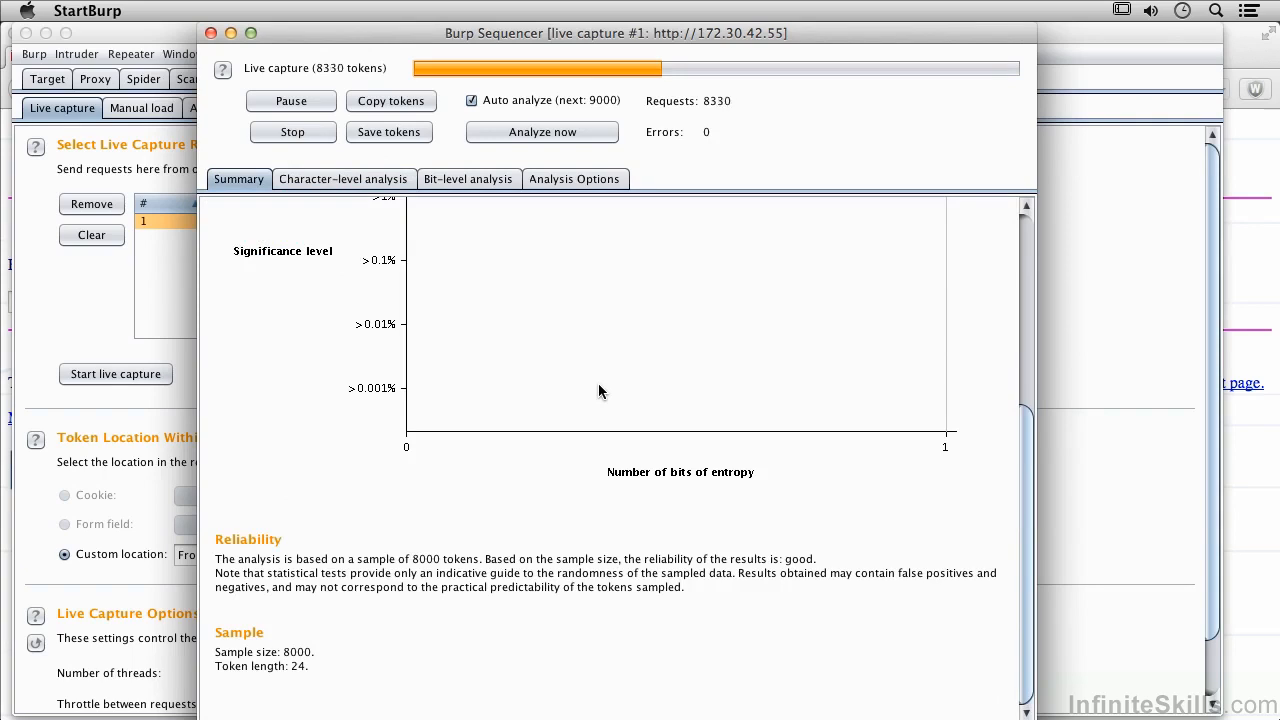
pyautogui.click(460, 179)
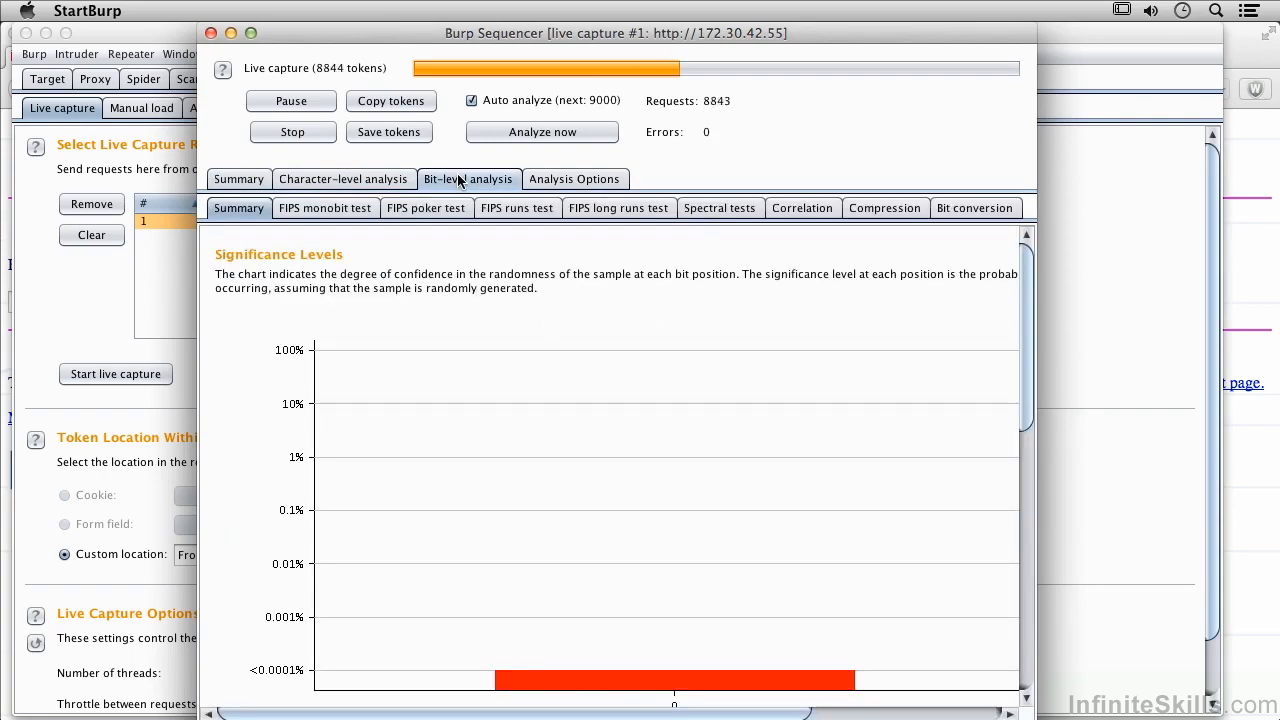
pyautogui.click(566, 179)
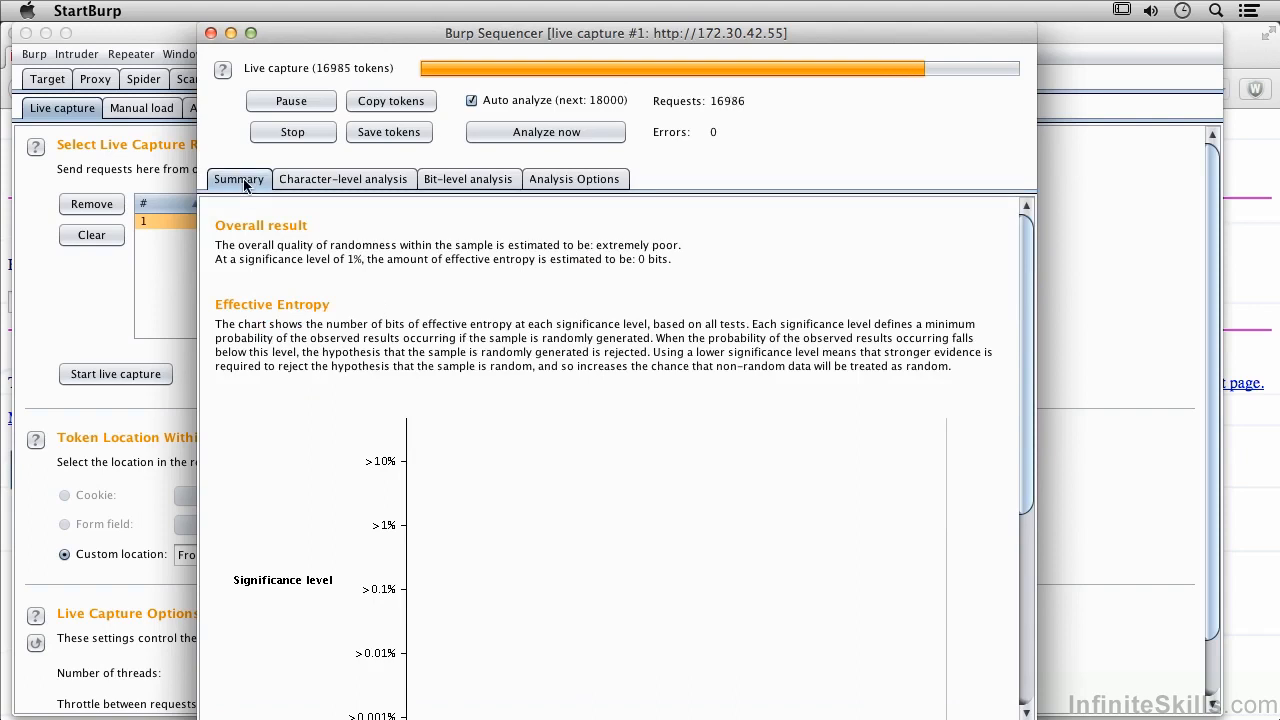
pyautogui.scroll(-5, 362, 307)
pyautogui.scroll(5, 362, 307)
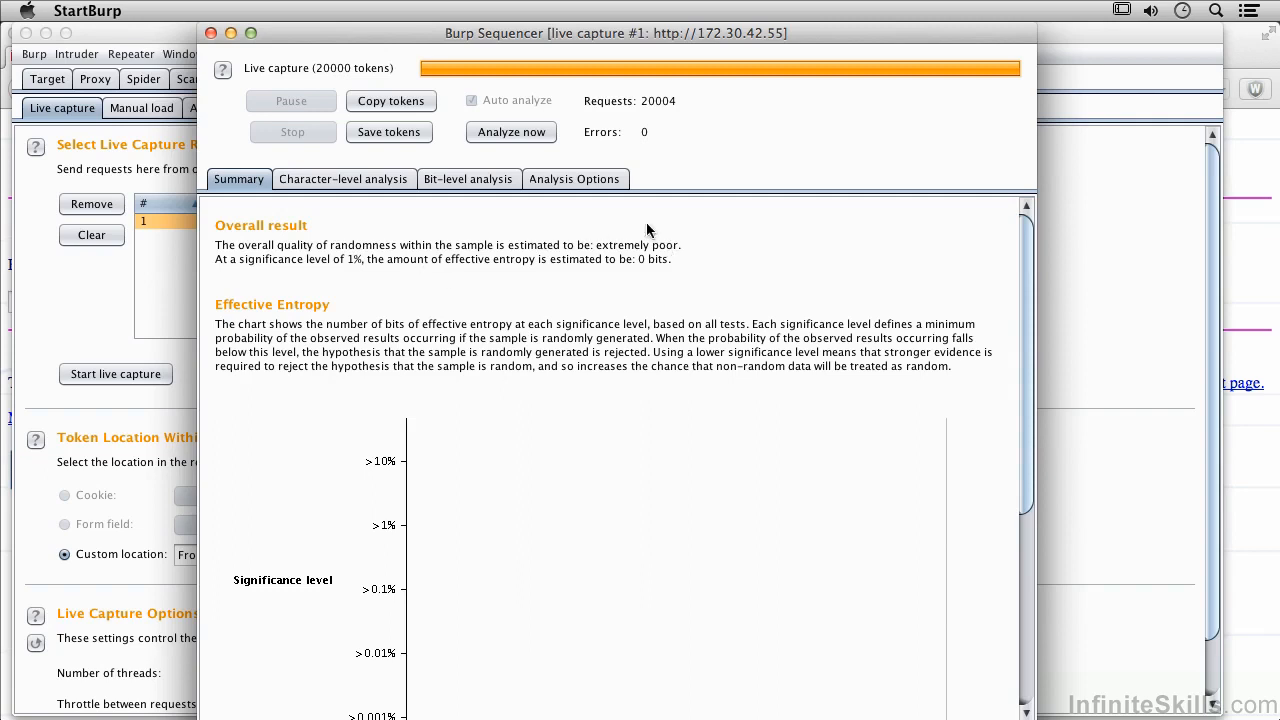
pyautogui.click(211, 34)
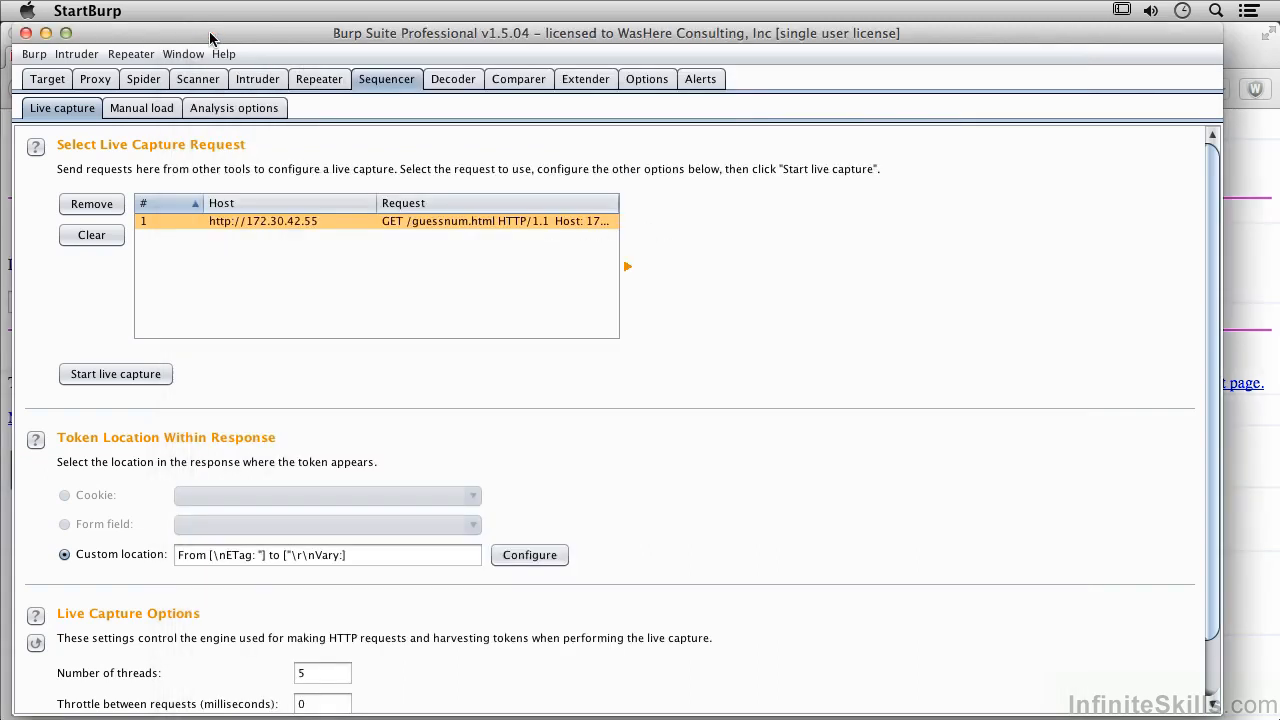